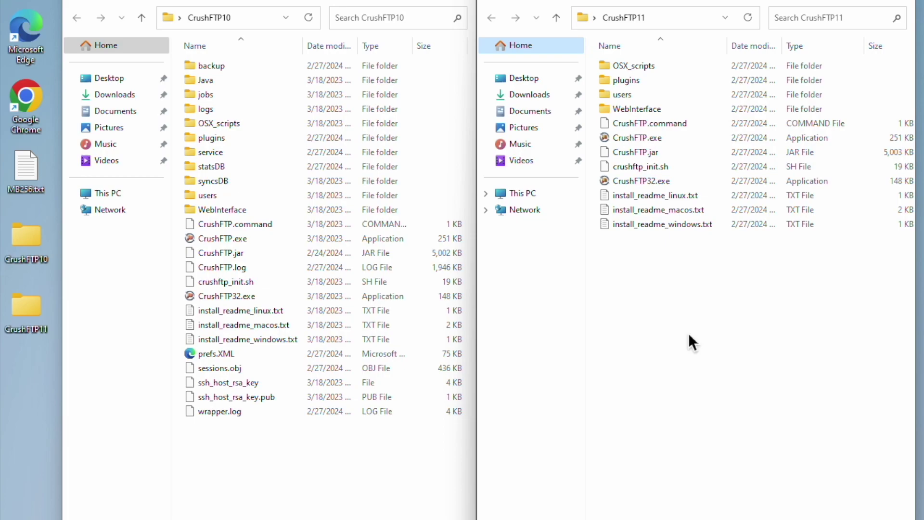
# Open Chrome and load the local CrushFTP login page at 127.0.0.1:10000.
pyautogui.click(660, 356)
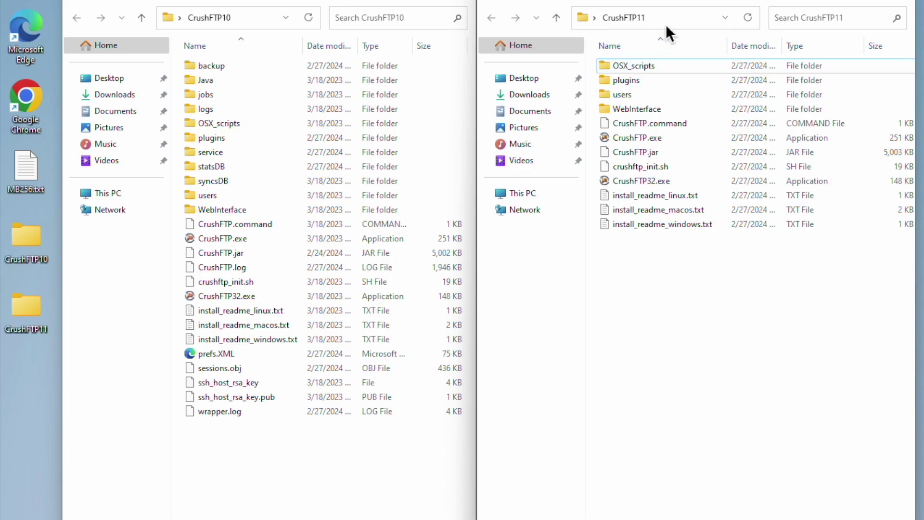
pyautogui.click(285, 507)
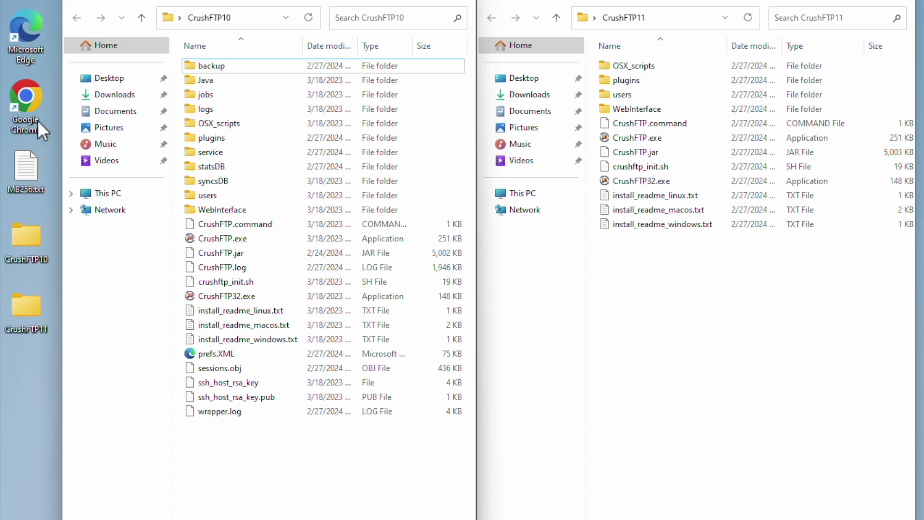
pyautogui.doubleClick(30, 96)
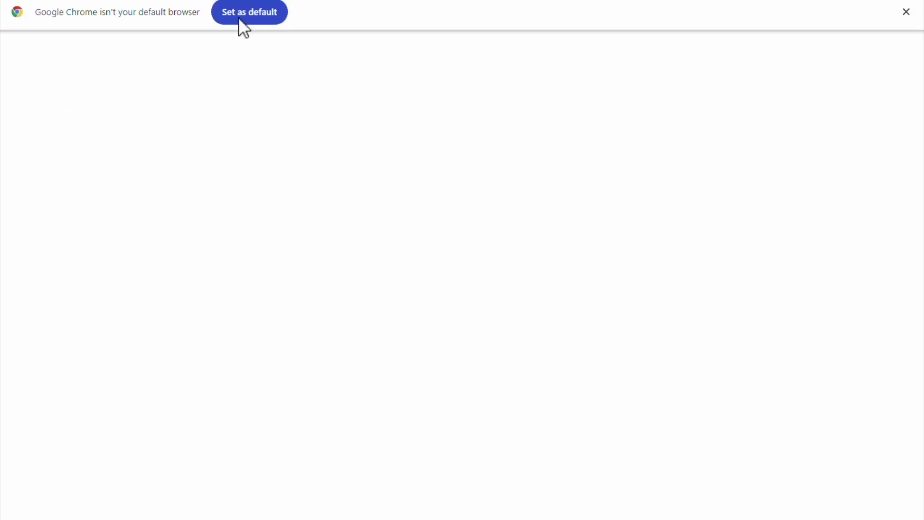
pyautogui.write('2')
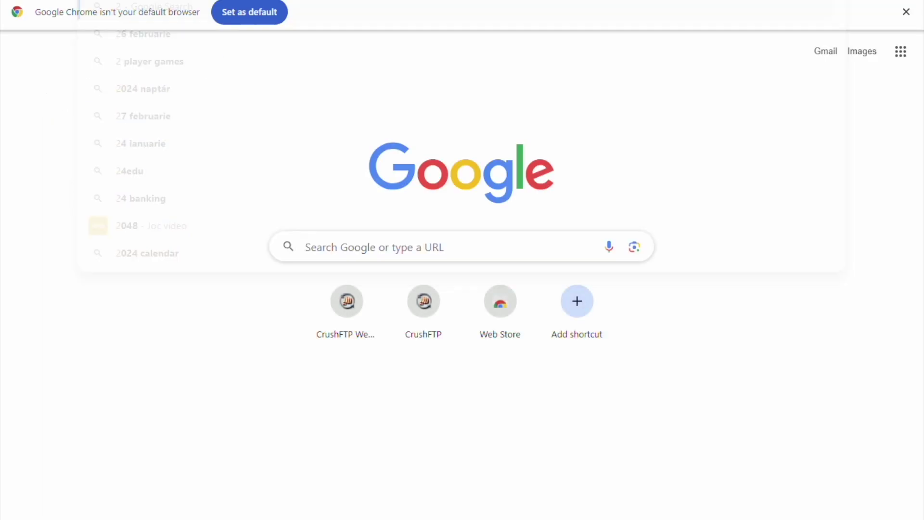
pyautogui.write('1')
pyautogui.press('Return')
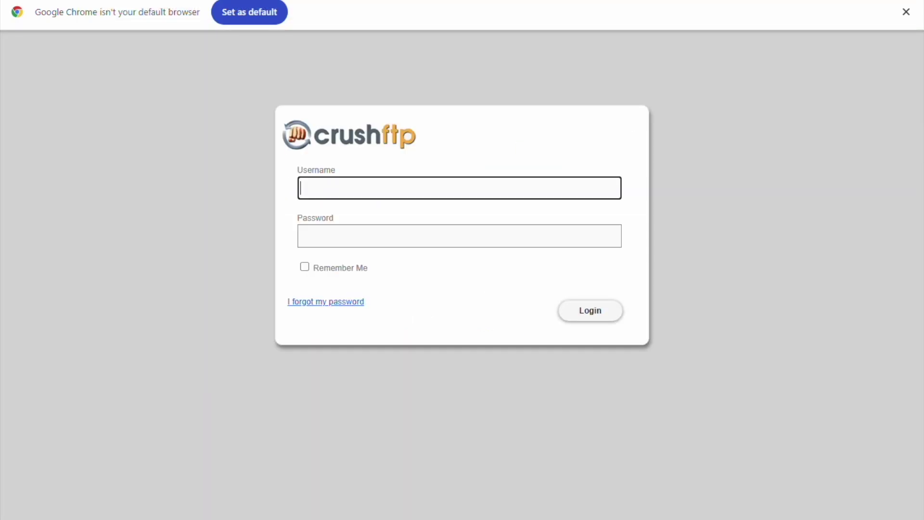
# Log in with the admin username and password and open the Admin dashboard.
pyautogui.write('crushadmin')
pyautogui.press('Tab')
pyautogui.write('*********')
pyautogui.press('Return')
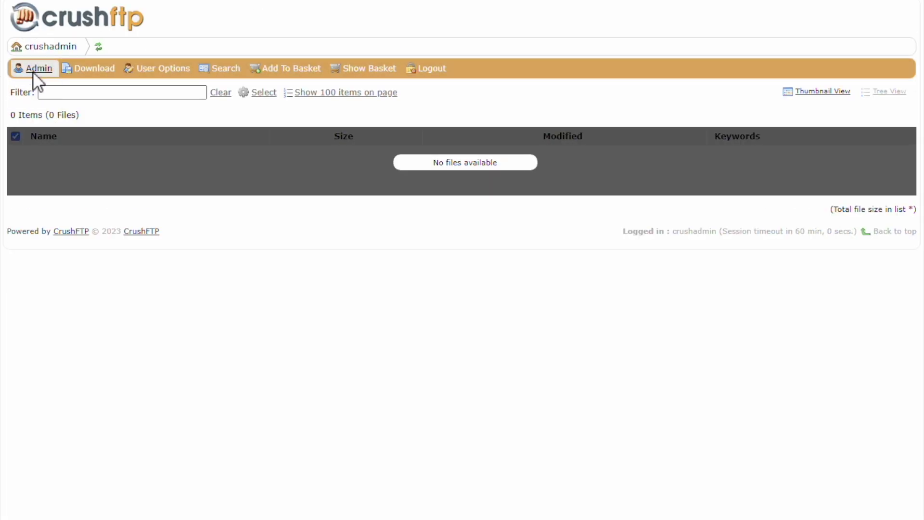
pyautogui.click(33, 71)
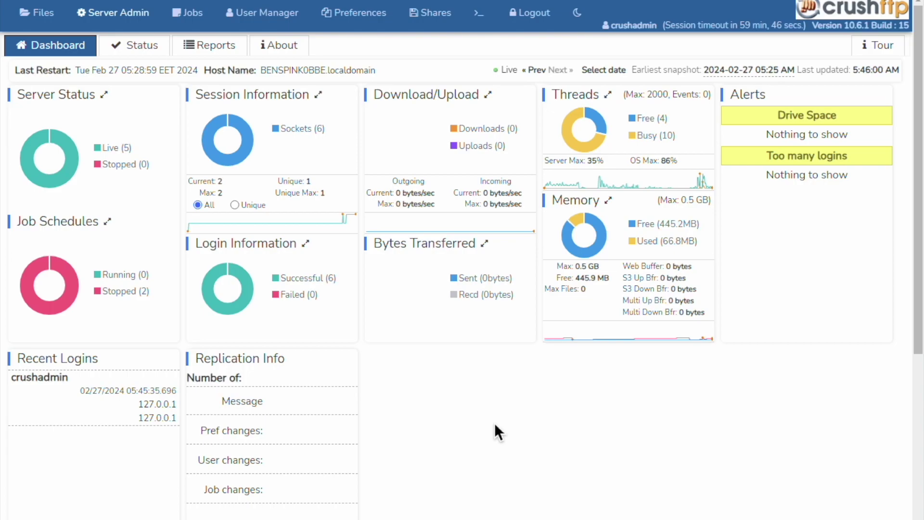
pyautogui.hotkey('alt', 'Tab')
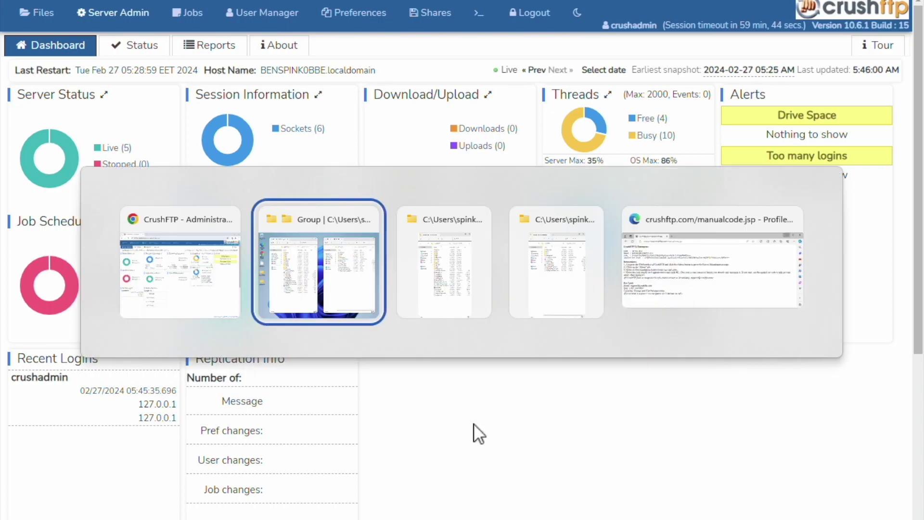
# Paste the licence code into the About tab's Registration dialog, register it, and confirm acceptance.
pyautogui.hotkey('alt', 'Tab')
pyautogui.hotkey('alt', 'Tab')
pyautogui.hotkey('alt', 'Tab')
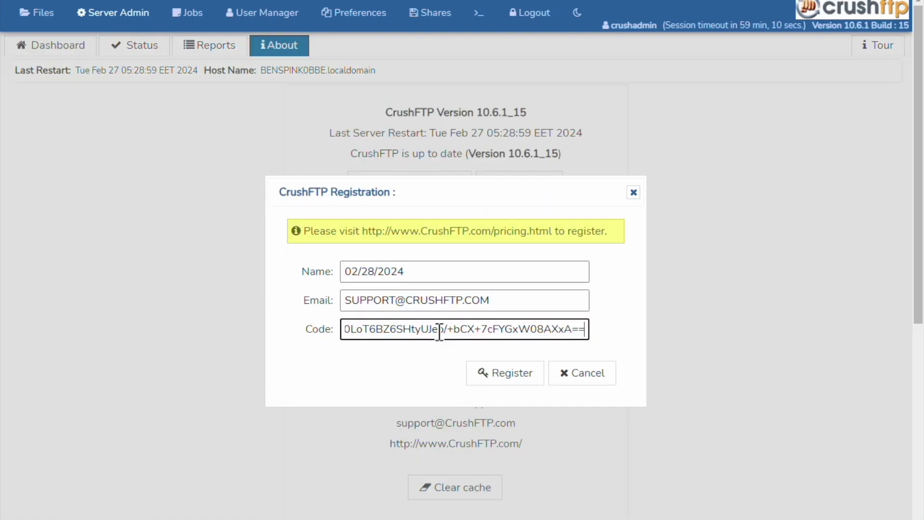
pyautogui.click(504, 374)
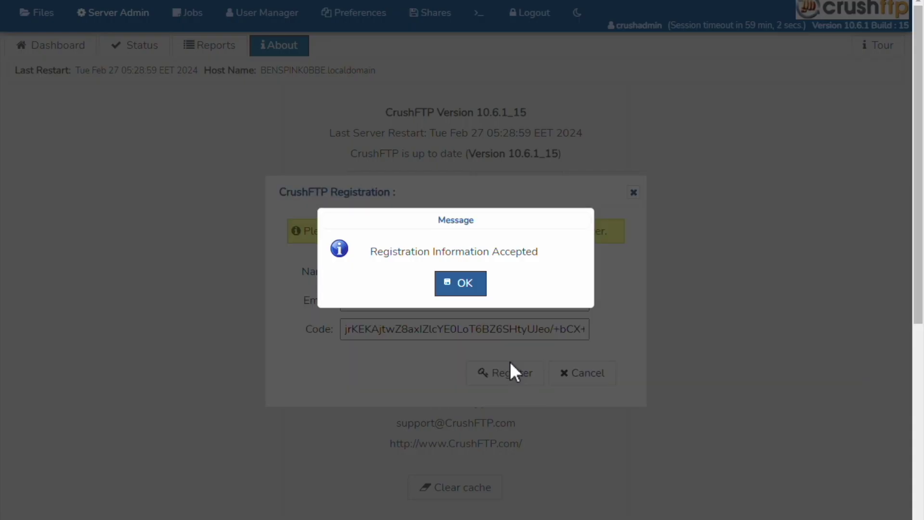
pyautogui.click(461, 293)
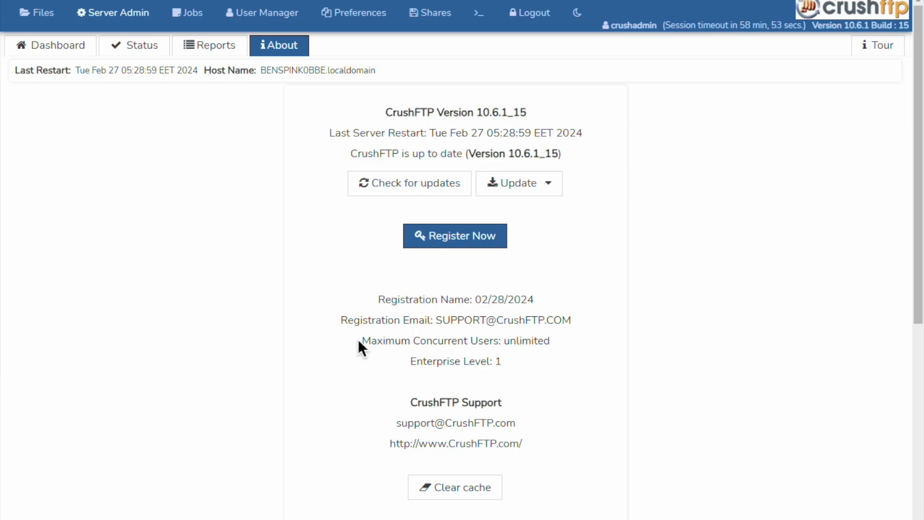
pyautogui.hotkey('alt', 'Tab')
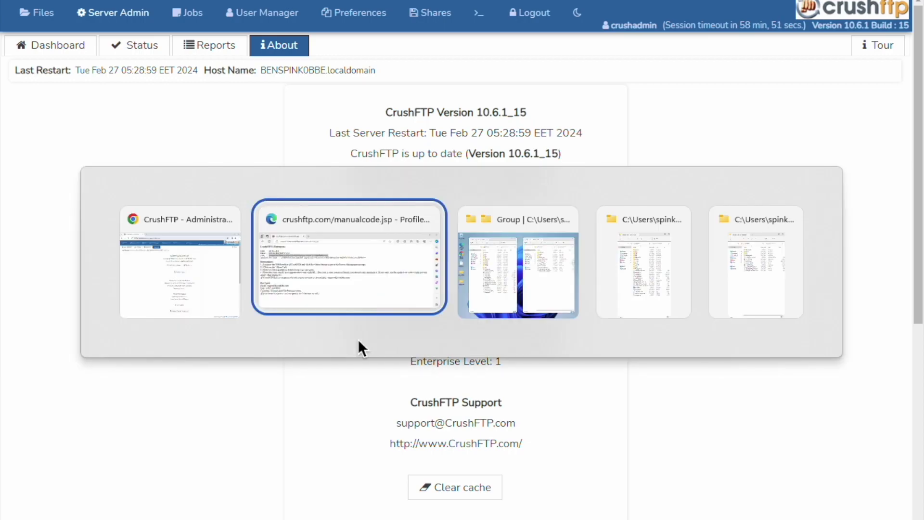
# Drag the Java folder from the CrushFTP10 window into the CrushFTP11 window.
pyautogui.hotkey('alt', 'Tab')
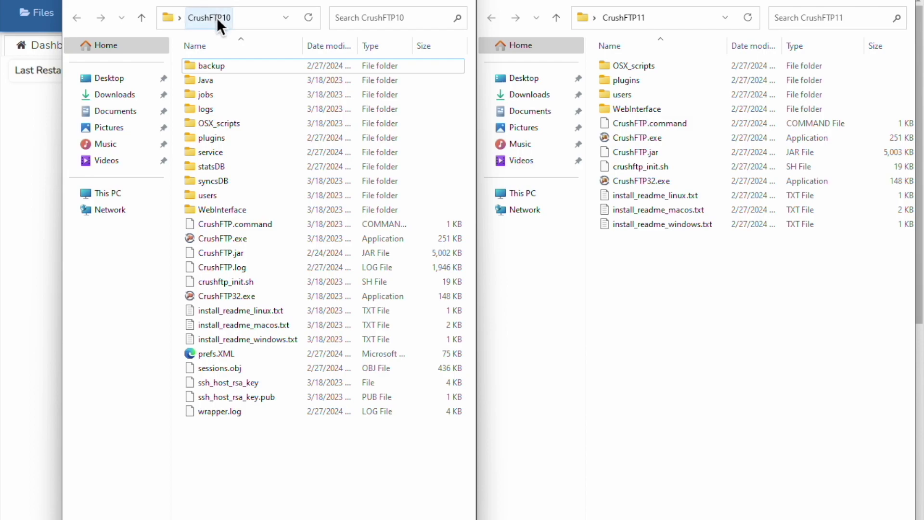
pyautogui.moveTo(266, 109)
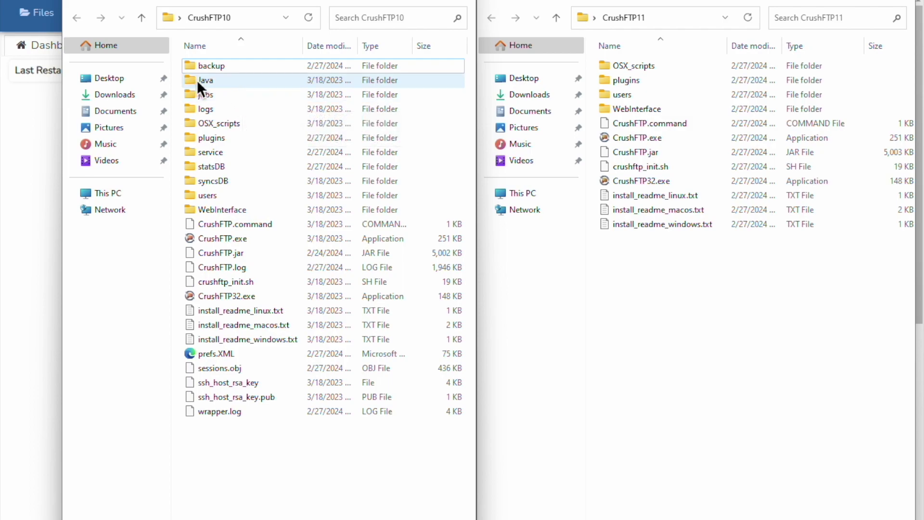
pyautogui.moveTo(198, 87)
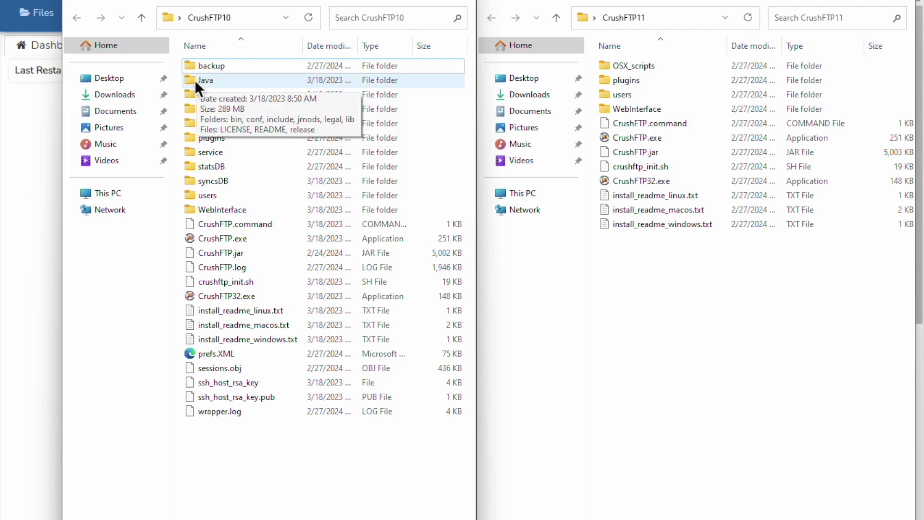
pyautogui.click(192, 80)
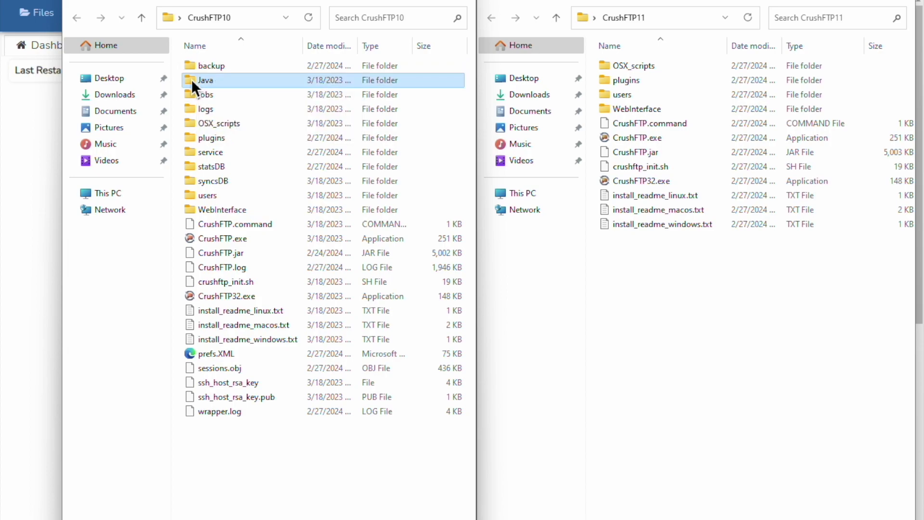
pyautogui.moveTo(192, 79); pyautogui.dragTo(666, 292)
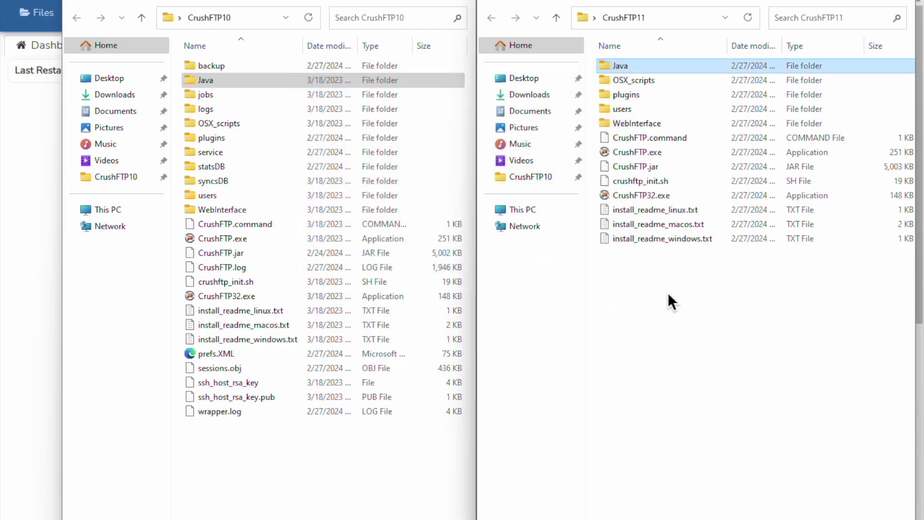
pyautogui.click(668, 292)
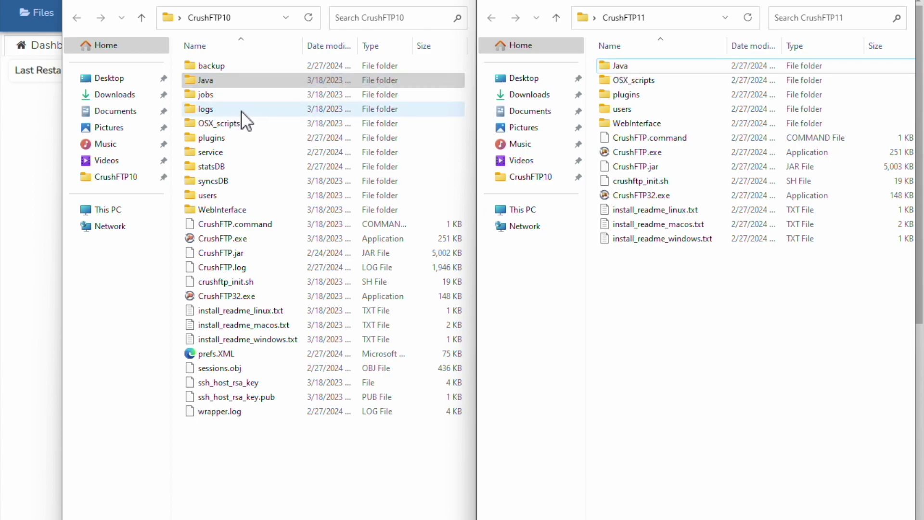
# Select users, prefs.XML, ssh_host_rsa_key, ssh_host_rsa_key.pub, statsDB and jobs, then drag them into CrushFTP11.
pyautogui.click(199, 190)
pyautogui.keyDown('ctrl'); pyautogui.click(212, 354); pyautogui.keyUp('ctrl')
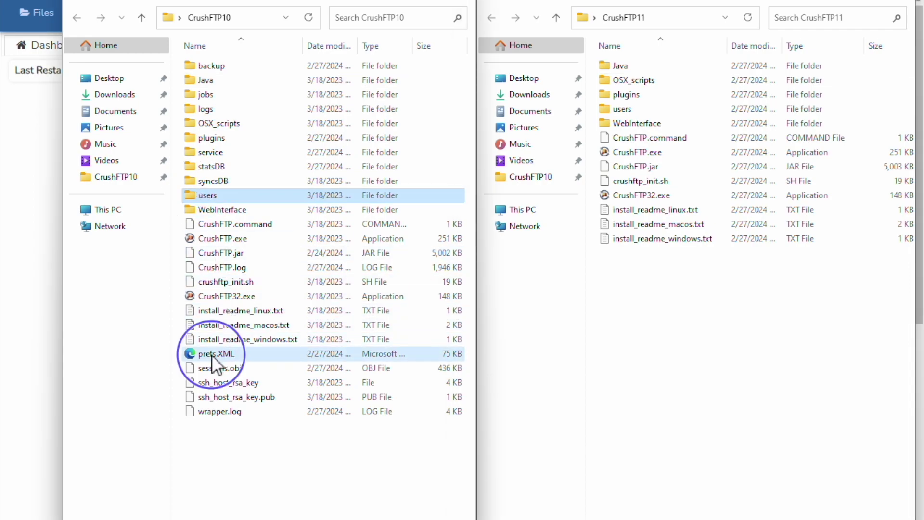
pyautogui.keyDown('ctrl'); pyautogui.click(217, 388); pyautogui.keyUp('ctrl')
pyautogui.keyDown('ctrl'); pyautogui.click(218, 399); pyautogui.keyUp('ctrl')
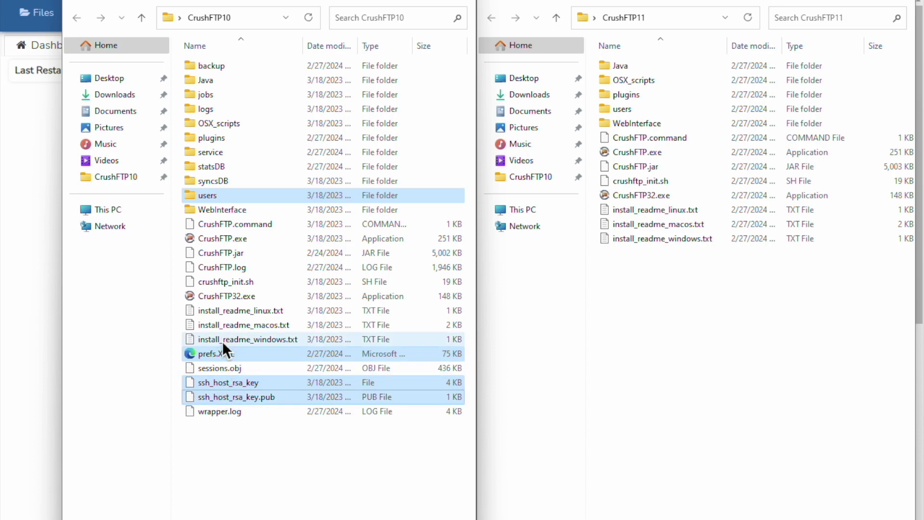
pyautogui.keyDown('ctrl'); pyautogui.click(212, 166); pyautogui.keyUp('ctrl')
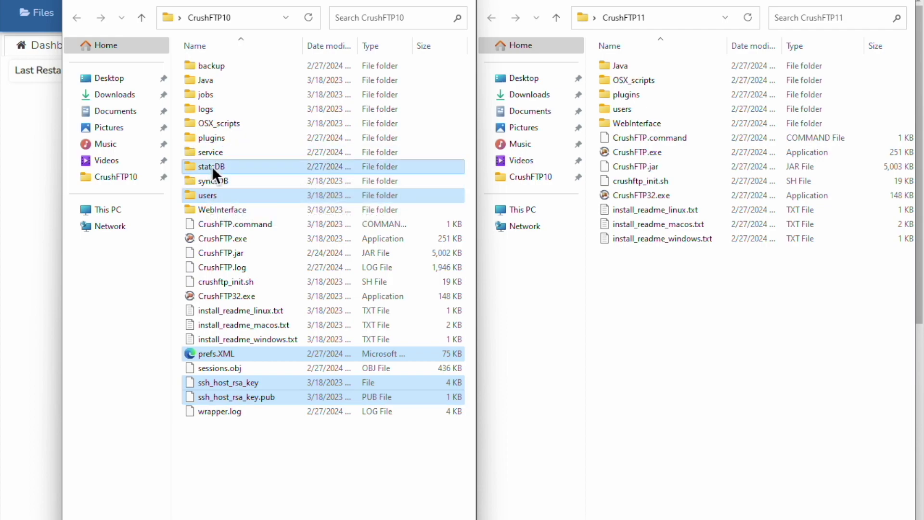
pyautogui.keyDown('ctrl'); pyautogui.click(206, 94); pyautogui.keyUp('ctrl')
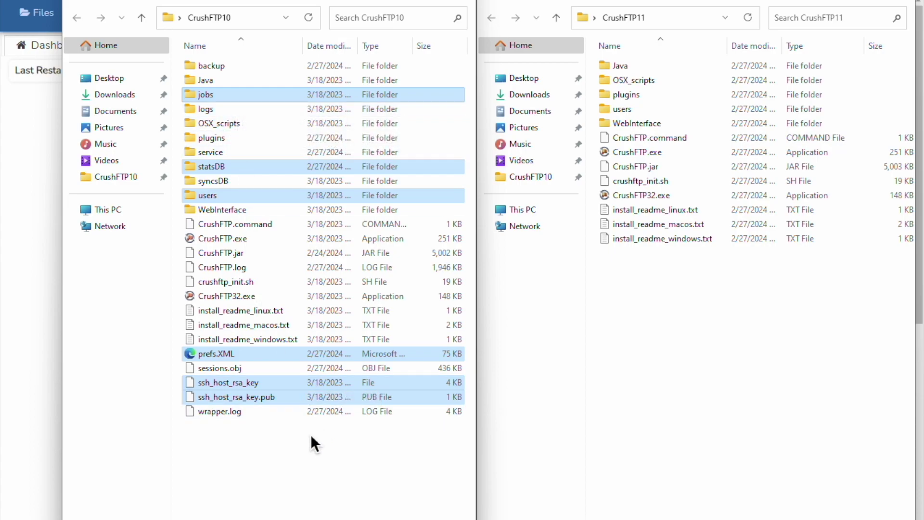
pyautogui.moveTo(249, 398); pyautogui.dragTo(691, 411)
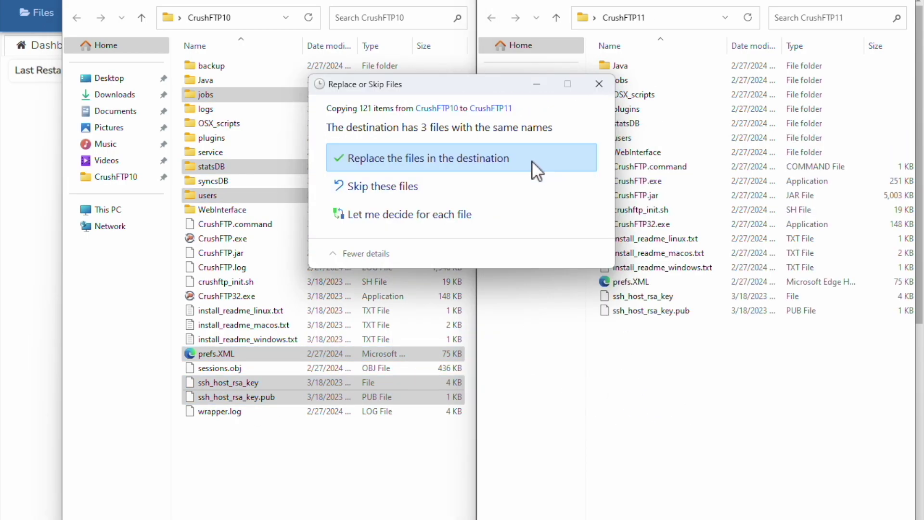
# Replace the same-named files in CrushFTP11, clear both folder selections, and bring back the admin page.
pyautogui.click(533, 160)
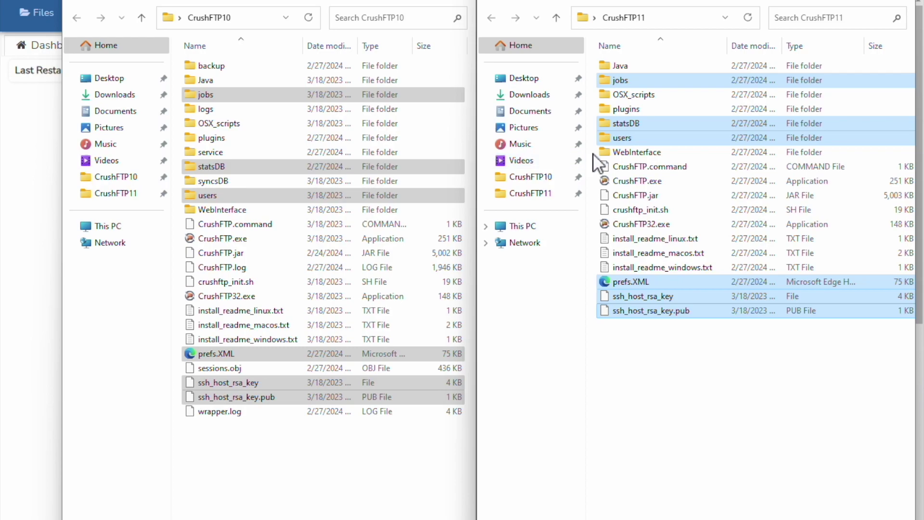
pyautogui.click(702, 380)
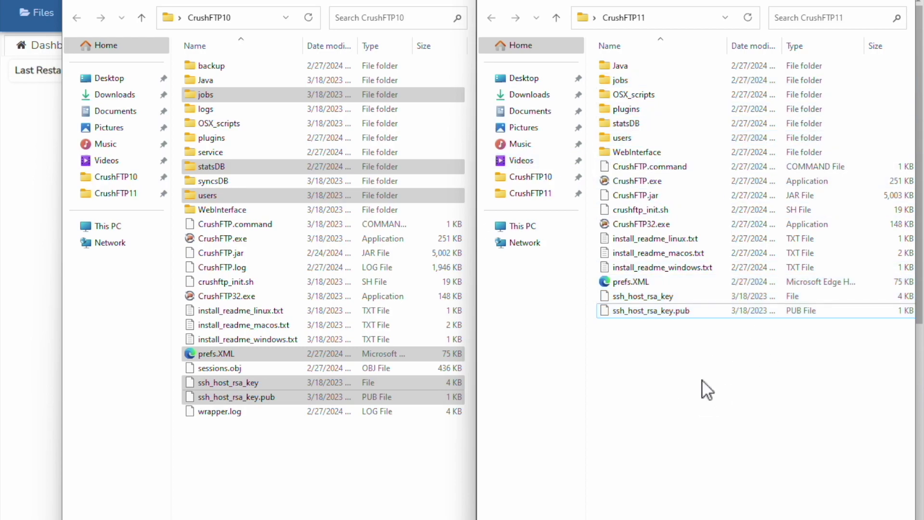
pyautogui.click(267, 489)
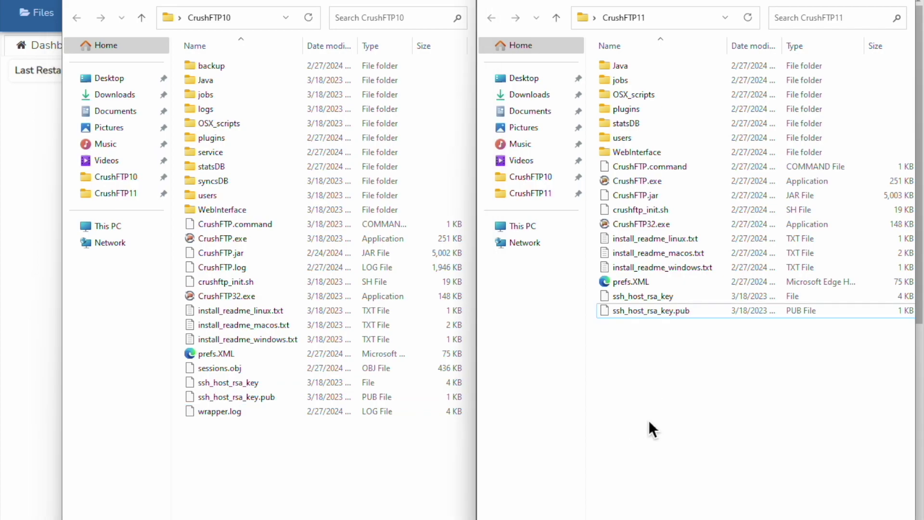
pyautogui.click(24, 363)
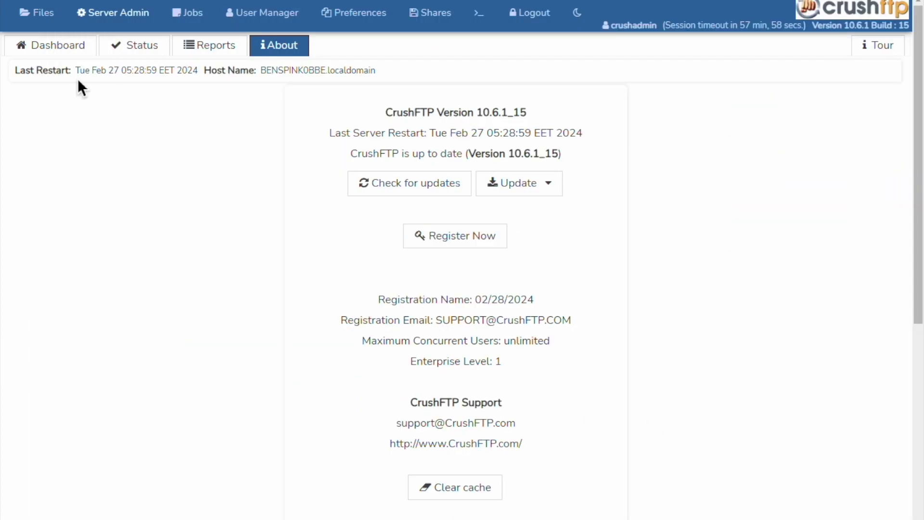
# Switch from the About page back to the Dashboard charts.
pyautogui.click(66, 49)
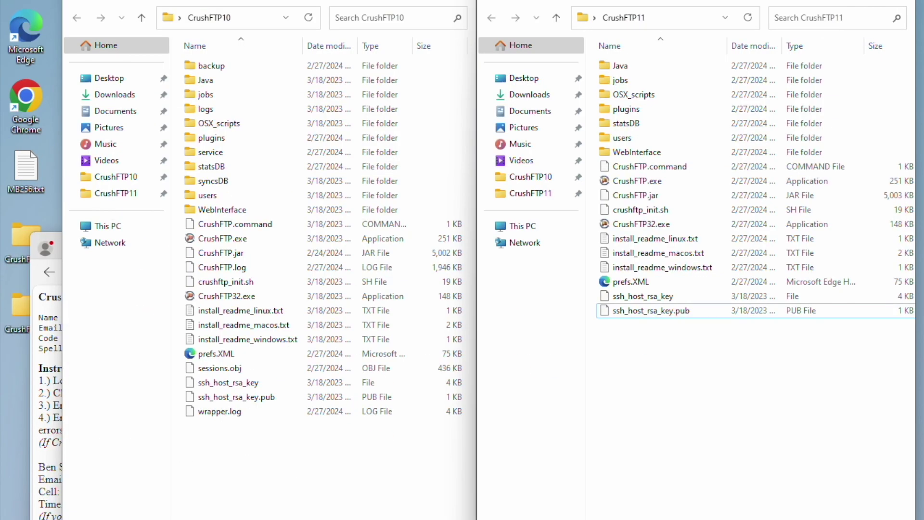
pyautogui.press('super+r')
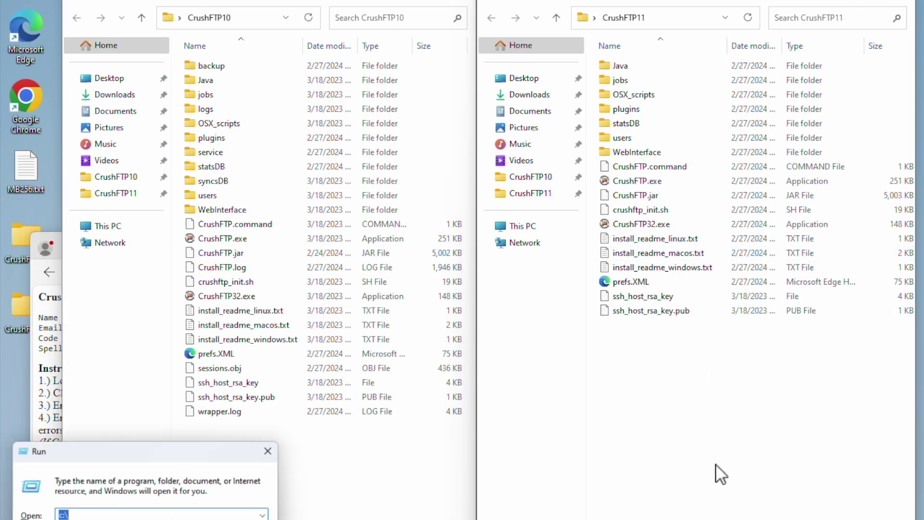
pyautogui.write('services.msc')
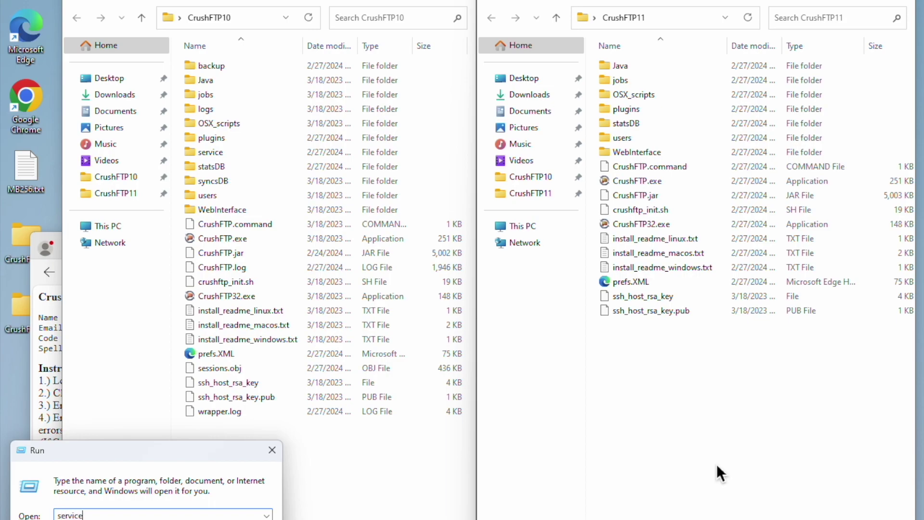
pyautogui.press('Return')
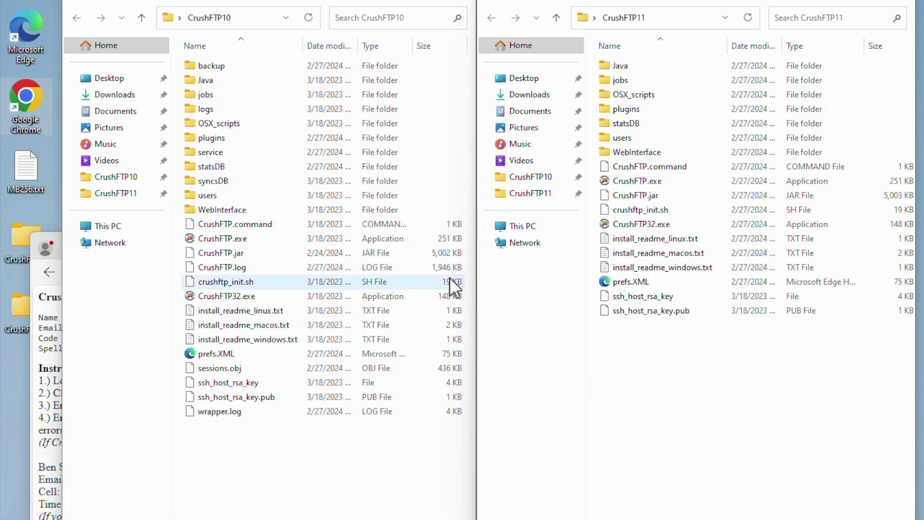
pyautogui.click(343, 217)
pyautogui.write('cr')
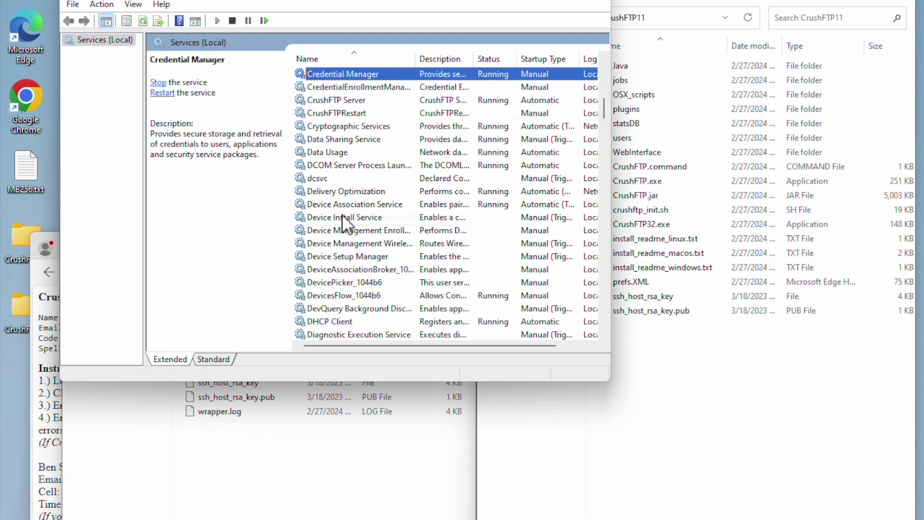
pyautogui.click(344, 100)
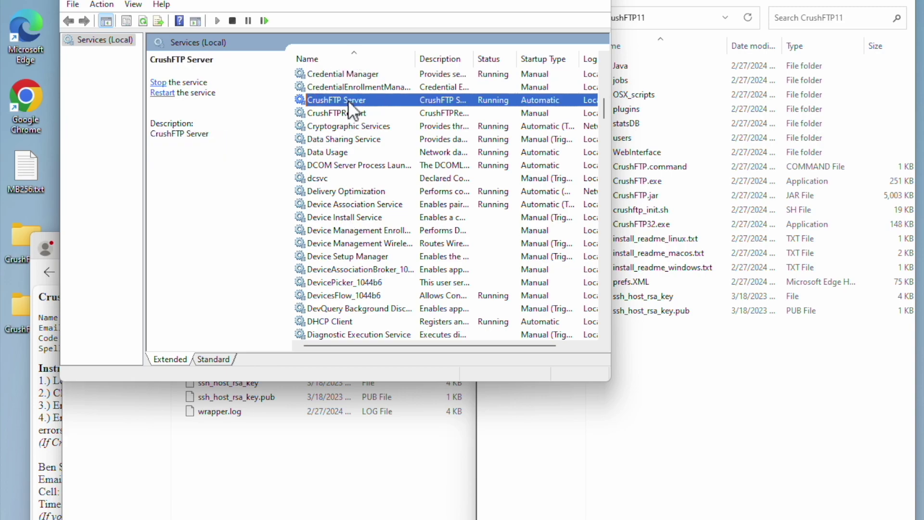
pyautogui.doubleClick(339, 100)
pyautogui.click(252, 51)
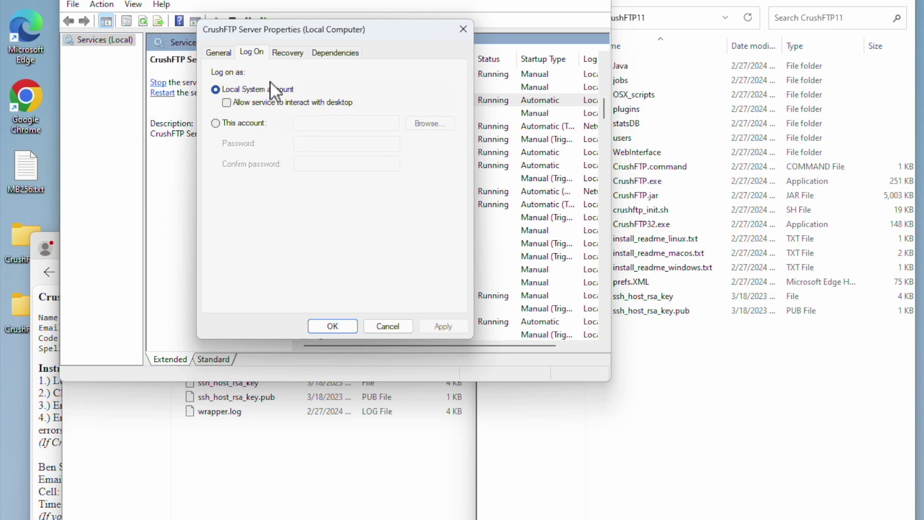
pyautogui.press('Escape')
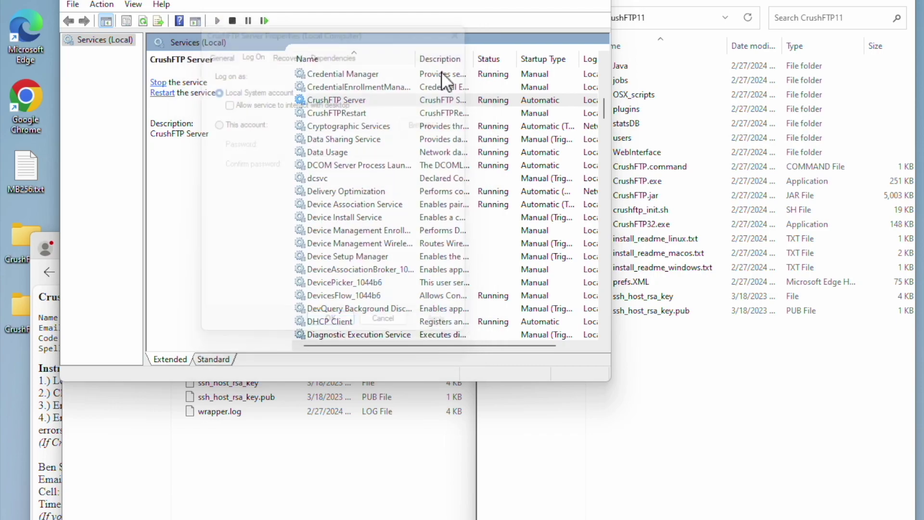
pyautogui.click(599, 4)
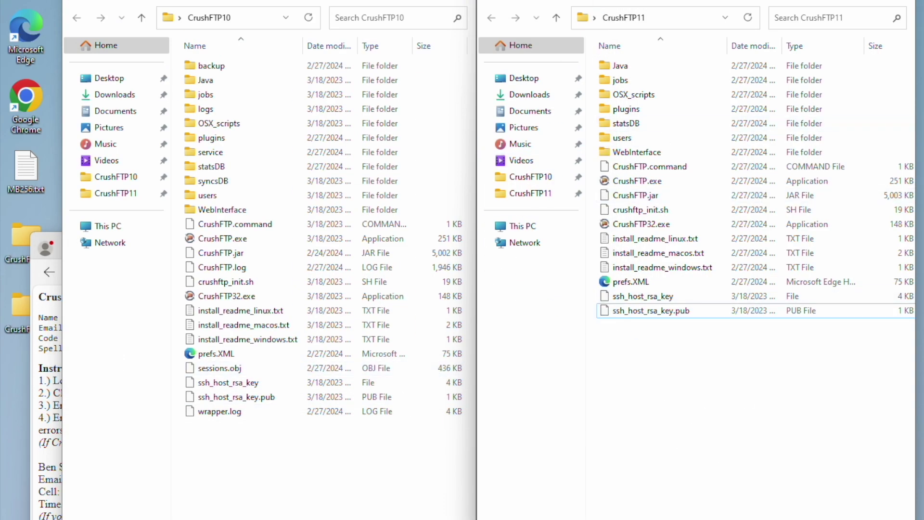
pyautogui.click(250, 496)
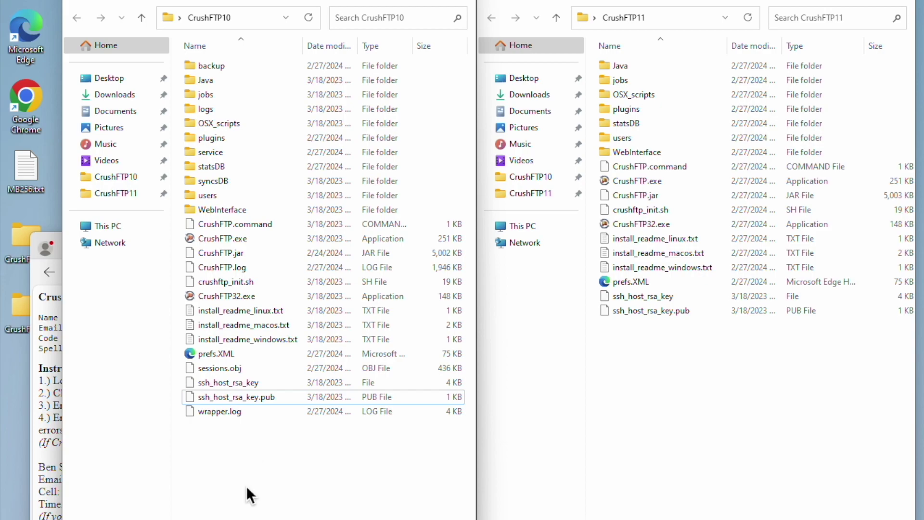
# Remove the CrushFTP 10 Windows service from CrushFTP.exe, approving UAC, then close the program.
pyautogui.click(230, 239)
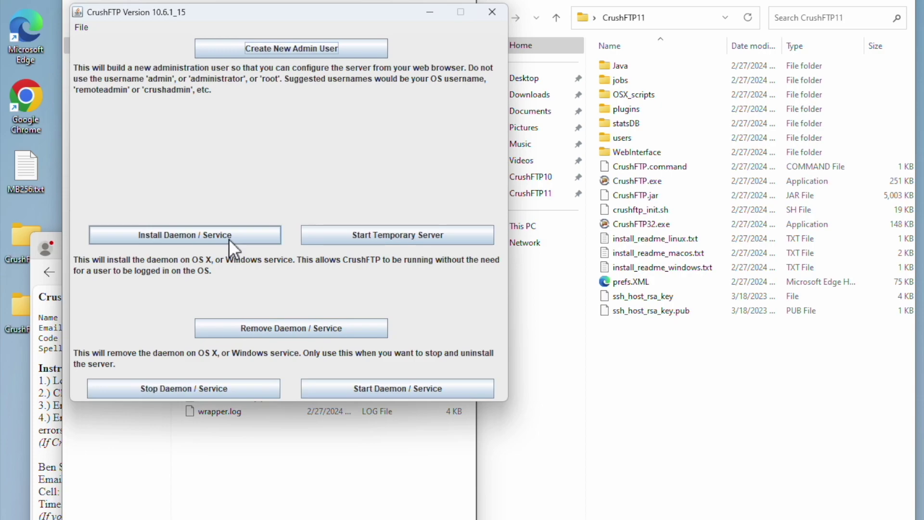
pyautogui.click(265, 326)
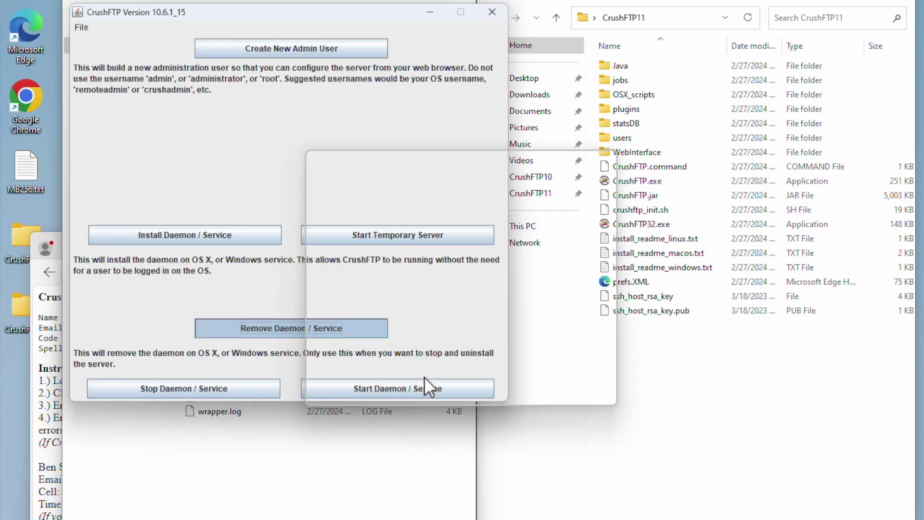
pyautogui.click(423, 376)
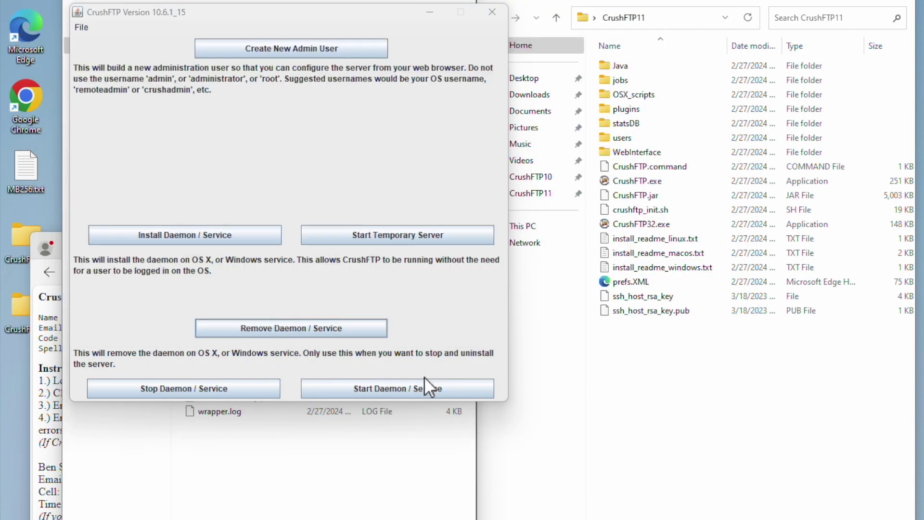
pyautogui.press('Return')
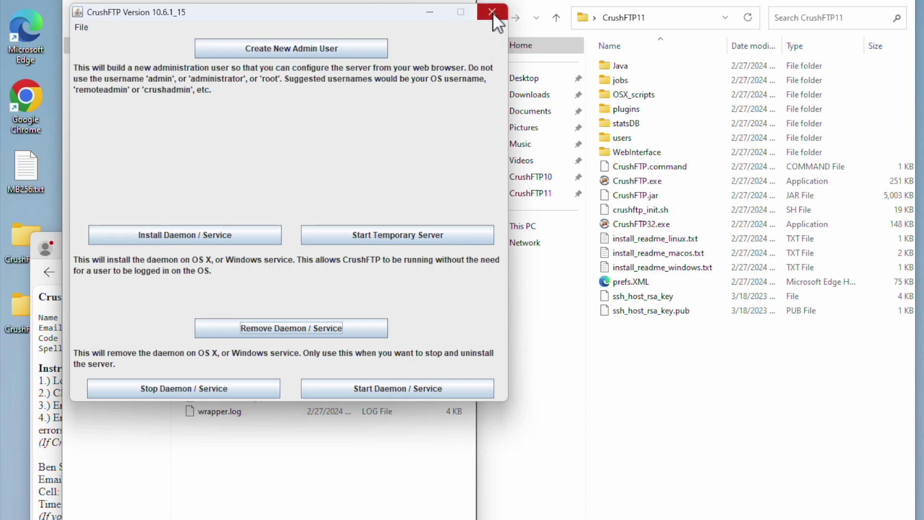
pyautogui.click(492, 13)
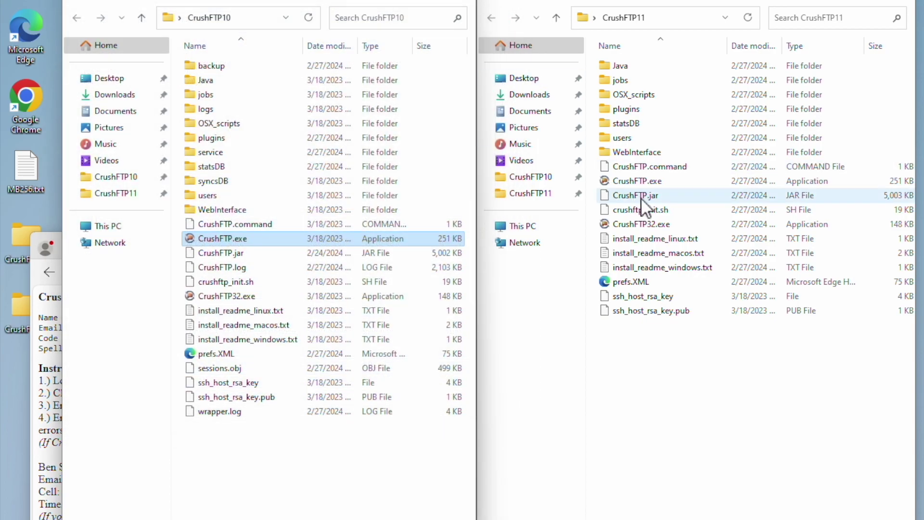
# Install CrushFTP 11 as the Windows service with 512 MB maximum RAM, approving UAC and the Run As prompt.
pyautogui.doubleClick(643, 175)
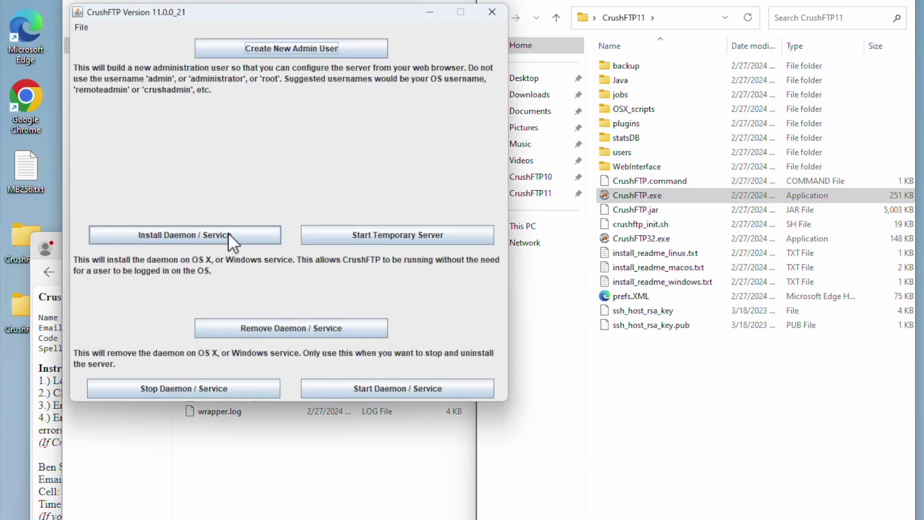
pyautogui.click(229, 232)
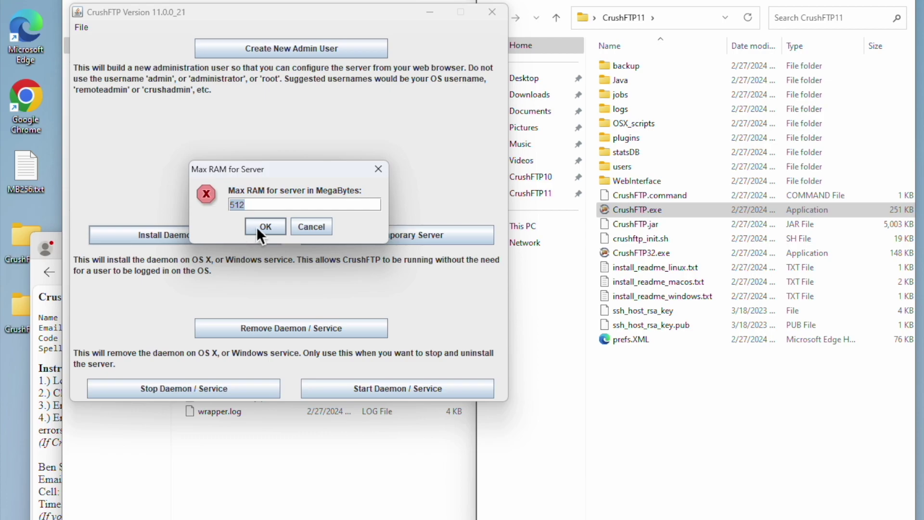
pyautogui.click(257, 228)
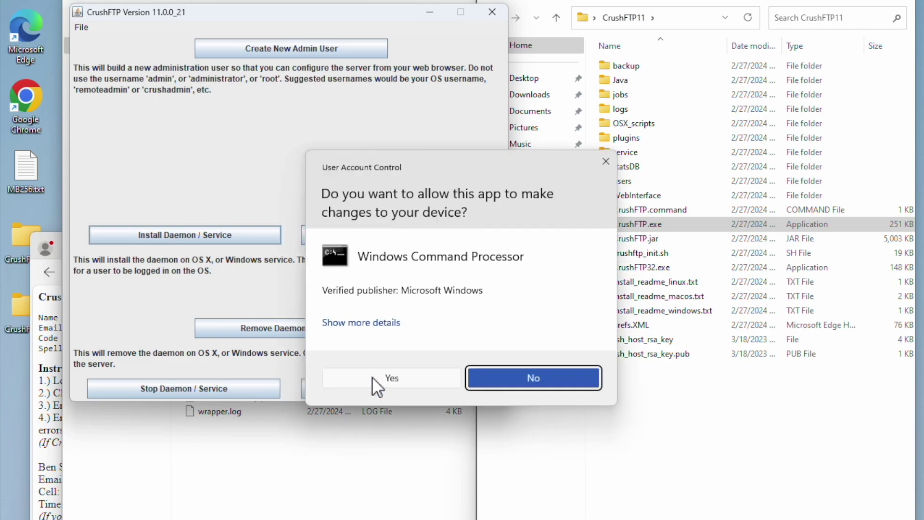
pyautogui.click(372, 376)
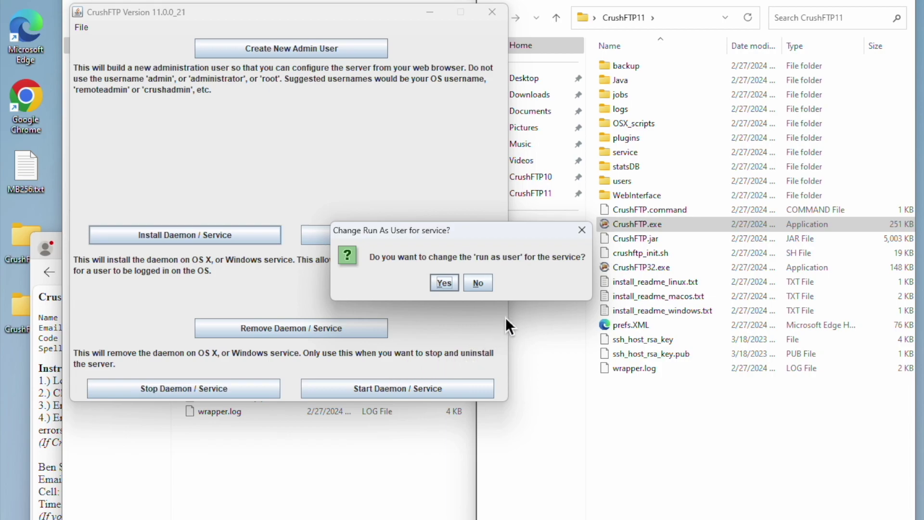
pyautogui.click(482, 283)
pyautogui.click(466, 283)
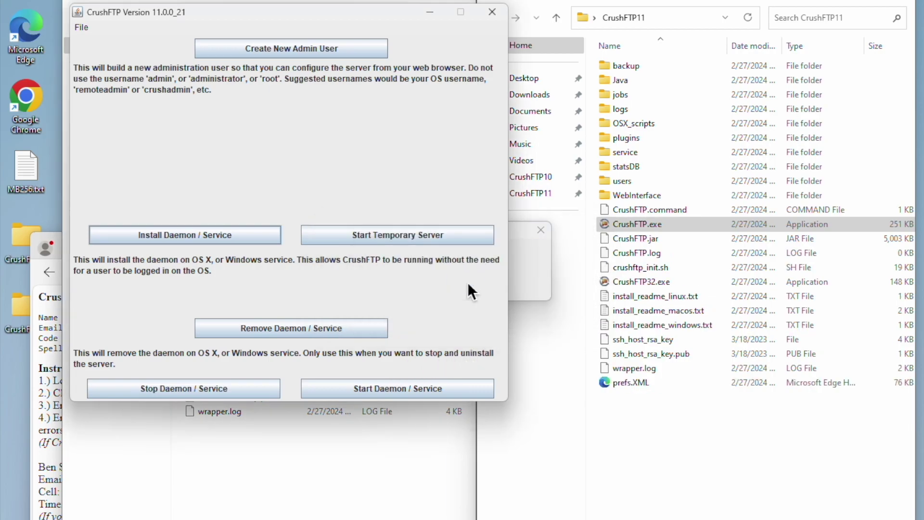
pyautogui.click(498, 17)
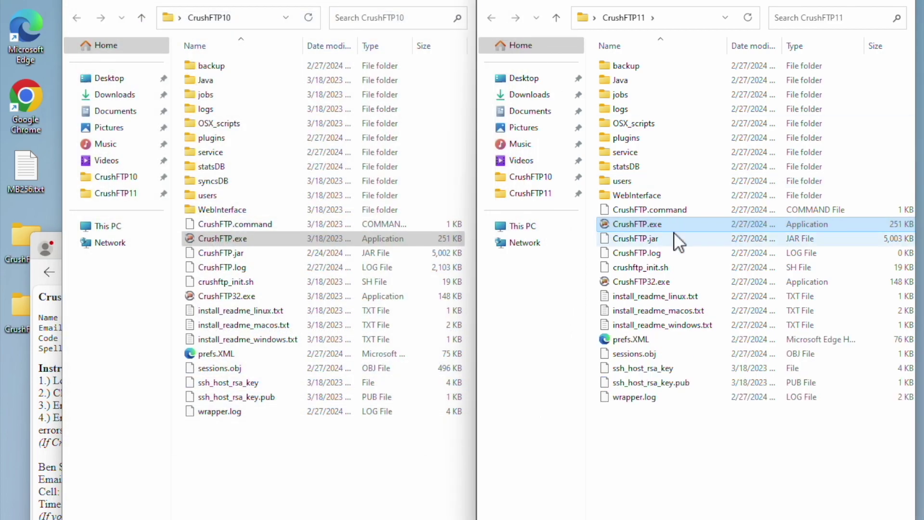
# Clear the CrushFTP11 file selection and switch to the Chrome window showing CrushFTP.
pyautogui.click(672, 456)
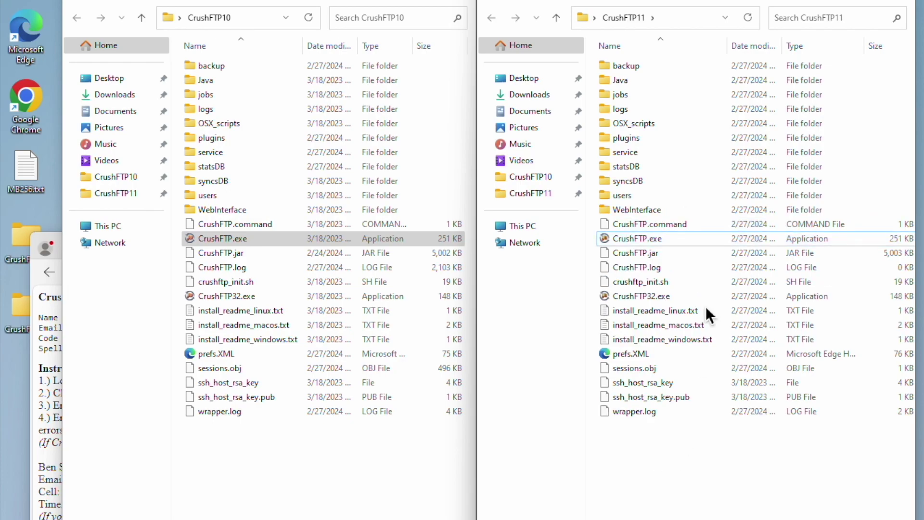
pyautogui.press('super')
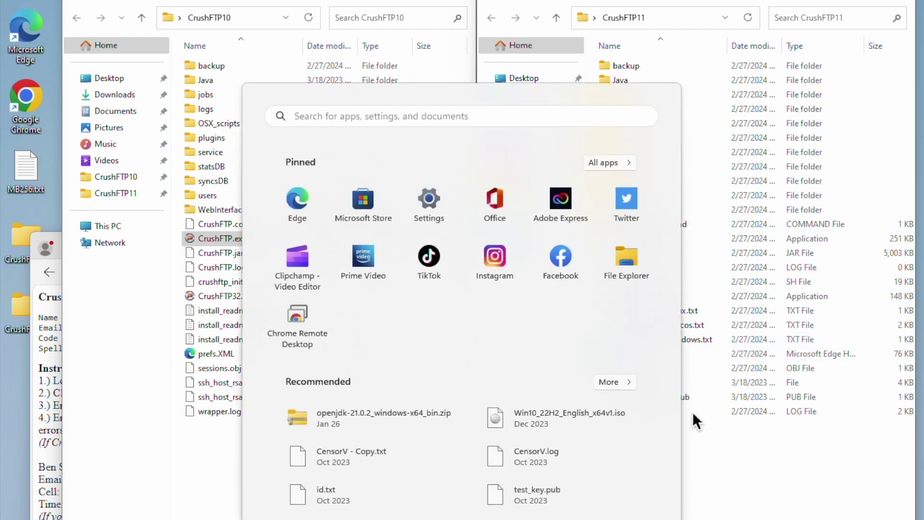
pyautogui.hotkey('alt', 'Tab')
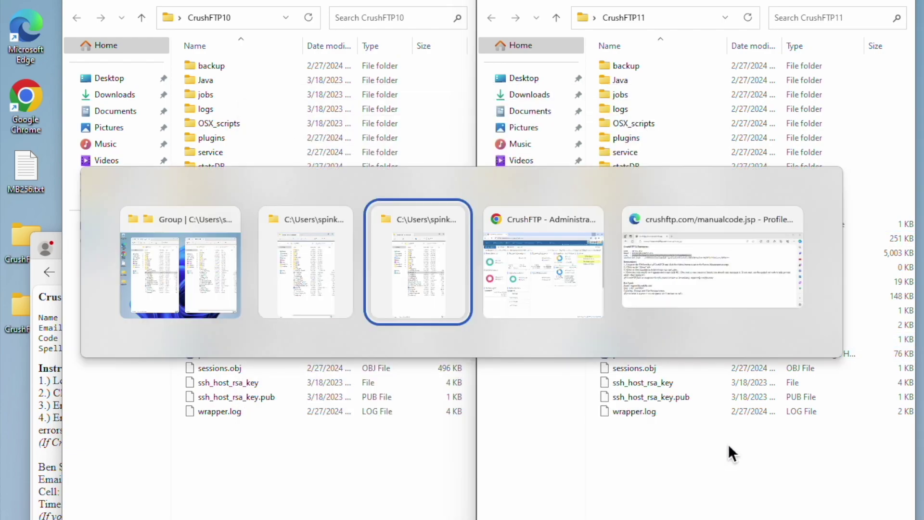
pyautogui.press('Tab')
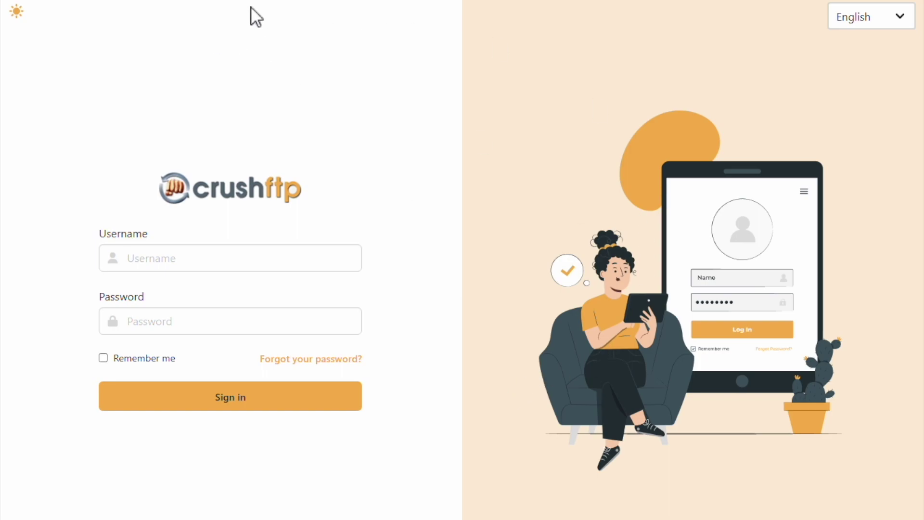
# Enter the admin username and password on the new CrushFTP 11 sign-in page and submit.
pyautogui.click(228, 270)
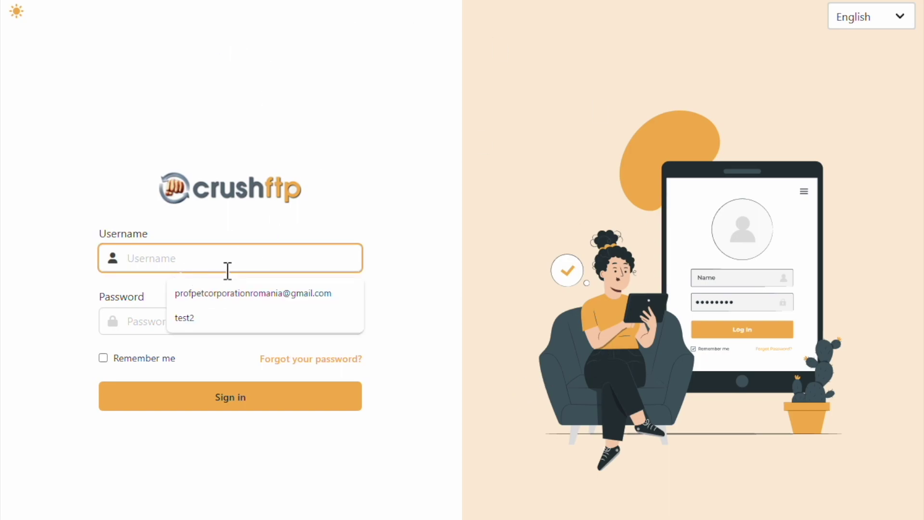
pyautogui.write('crushadmin')
pyautogui.press('Tab')
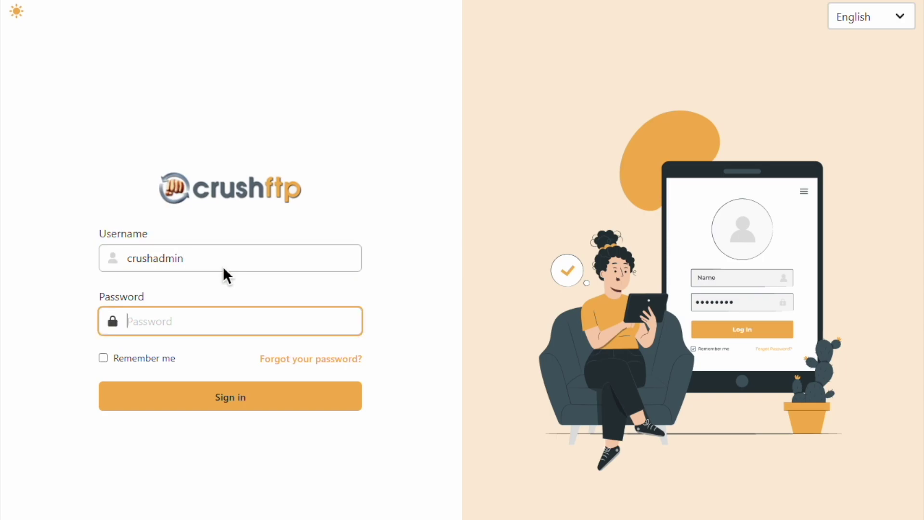
pyautogui.write('password')
pyautogui.press('Return')
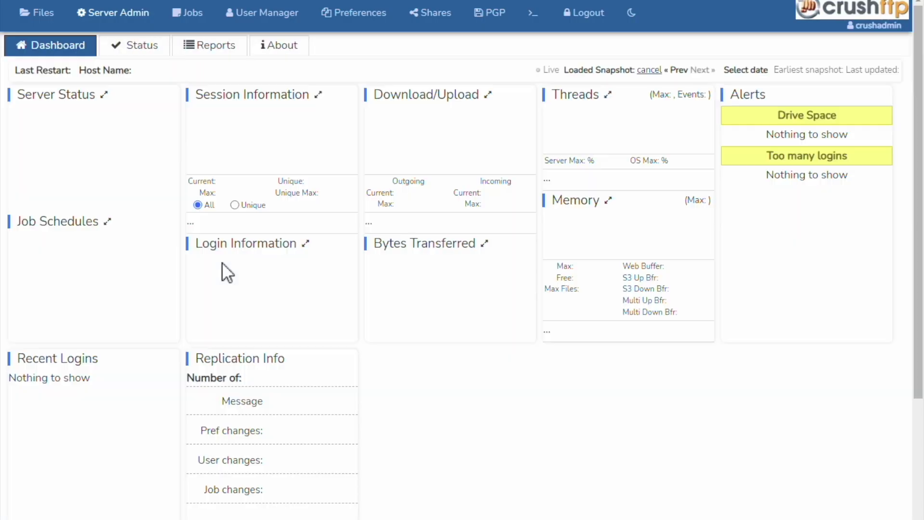